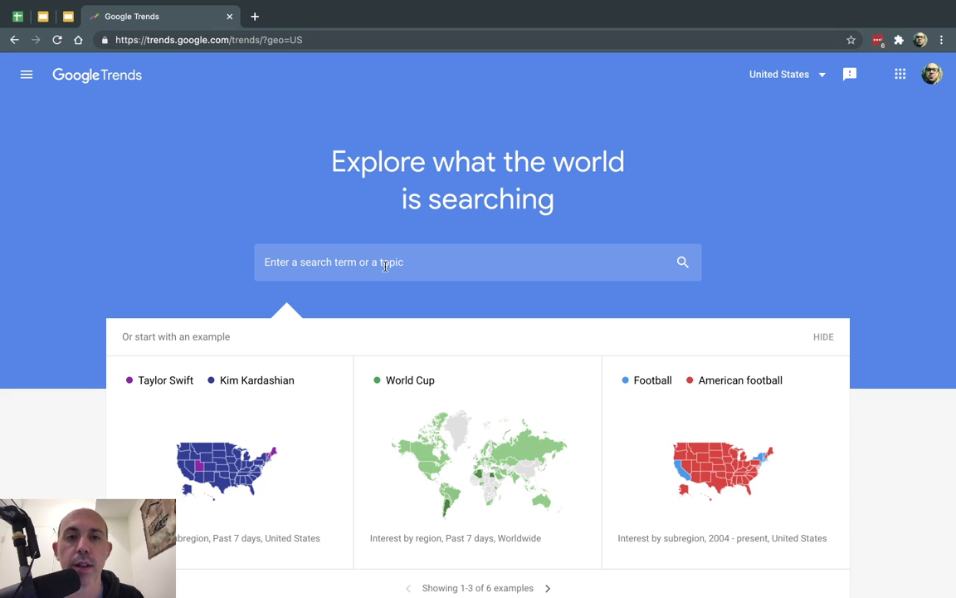
- Explore search interest for "ecommerce", choosing the suggestion listed as a search term
click(416, 267)
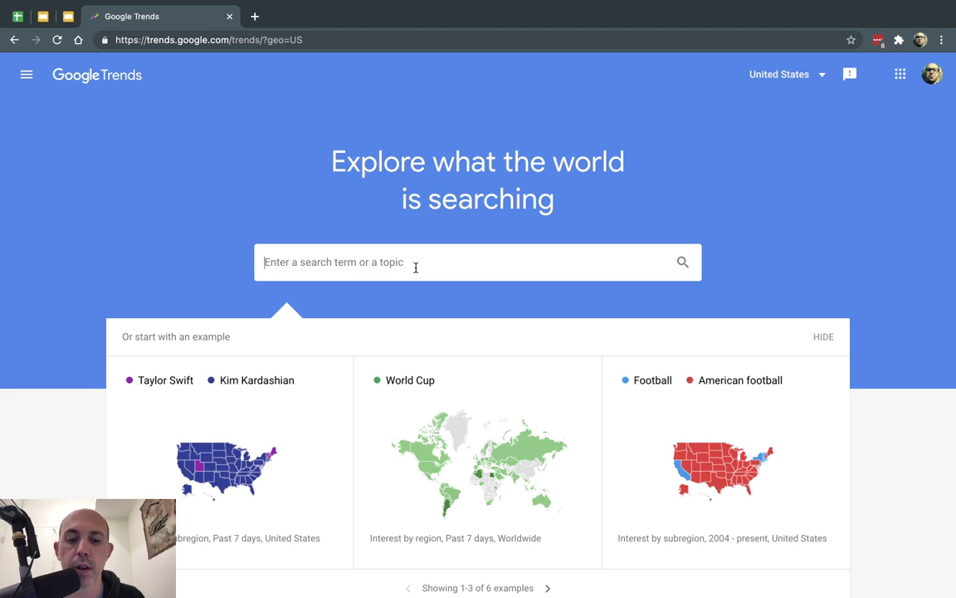
text(ecommerce)
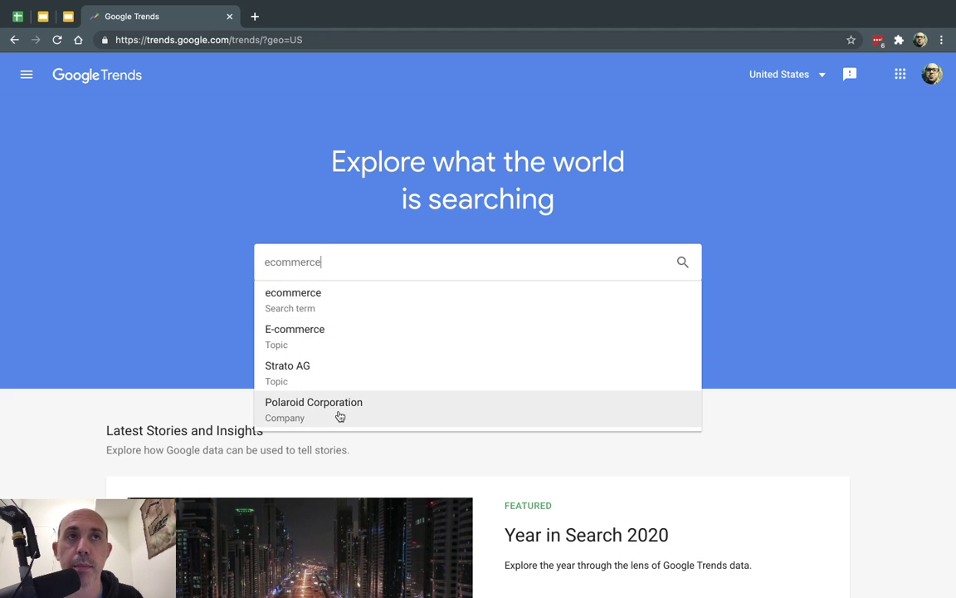
click(345, 307)
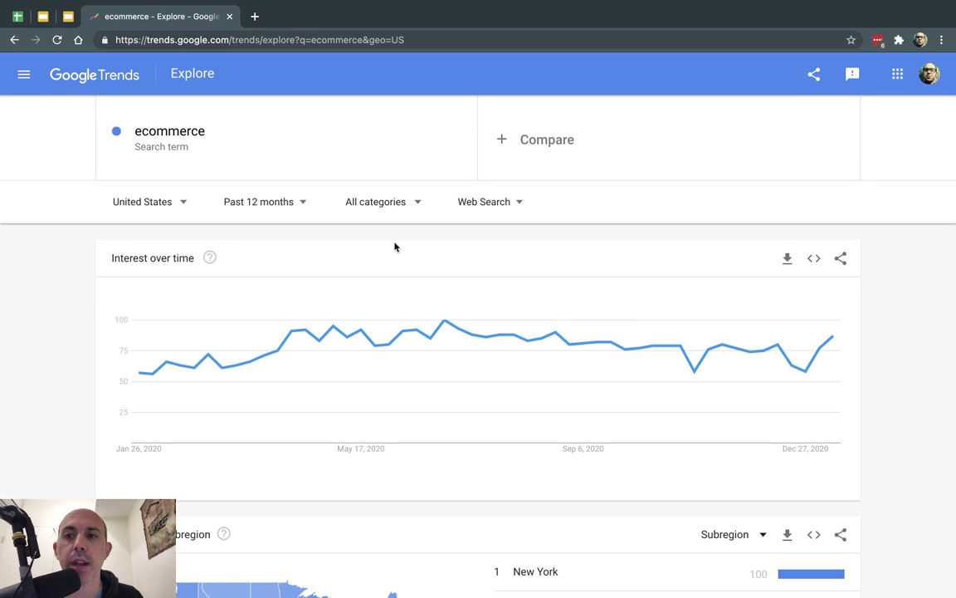
drag(121, 255, 185, 260)
click(166, 254)
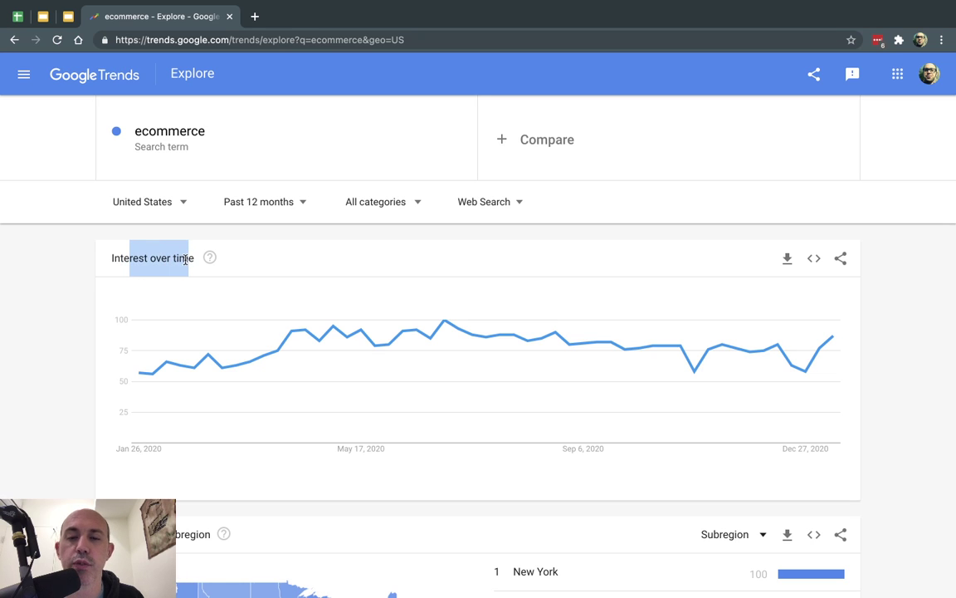
click(185, 260)
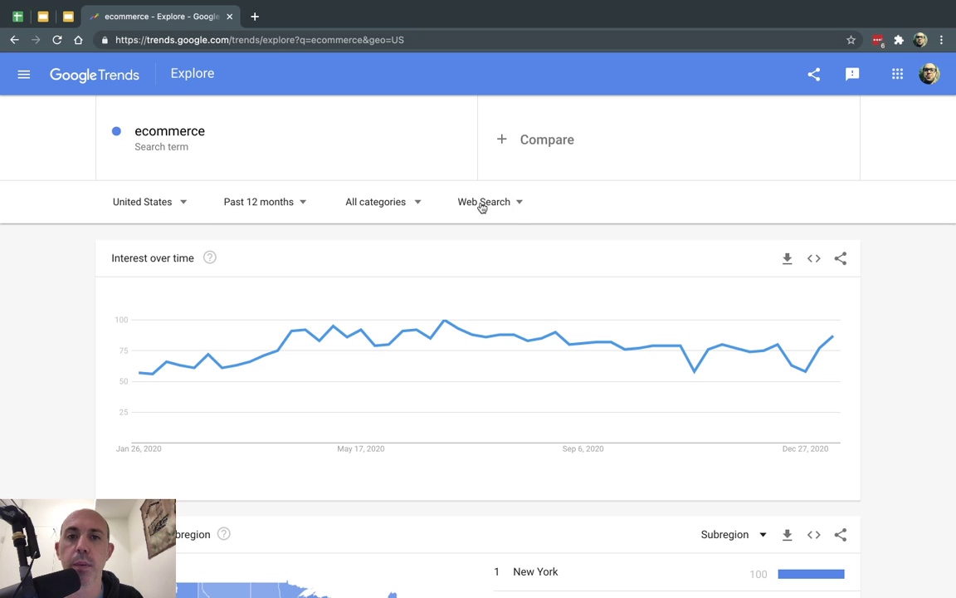
click(167, 206)
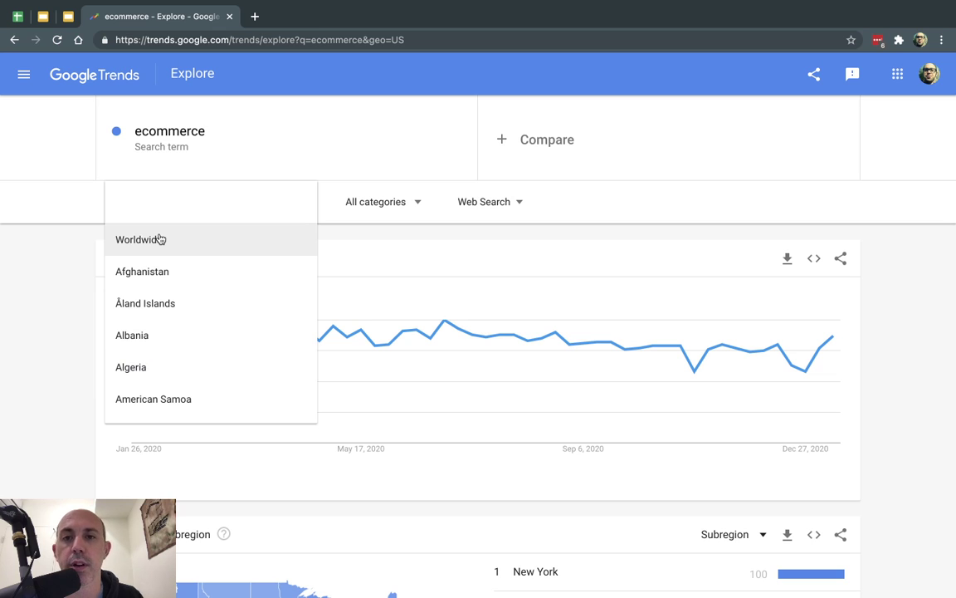
click(82, 207)
- Set a custom time range for the ecommerce trend from 12/20/2018 to 1/20/2021
click(301, 203)
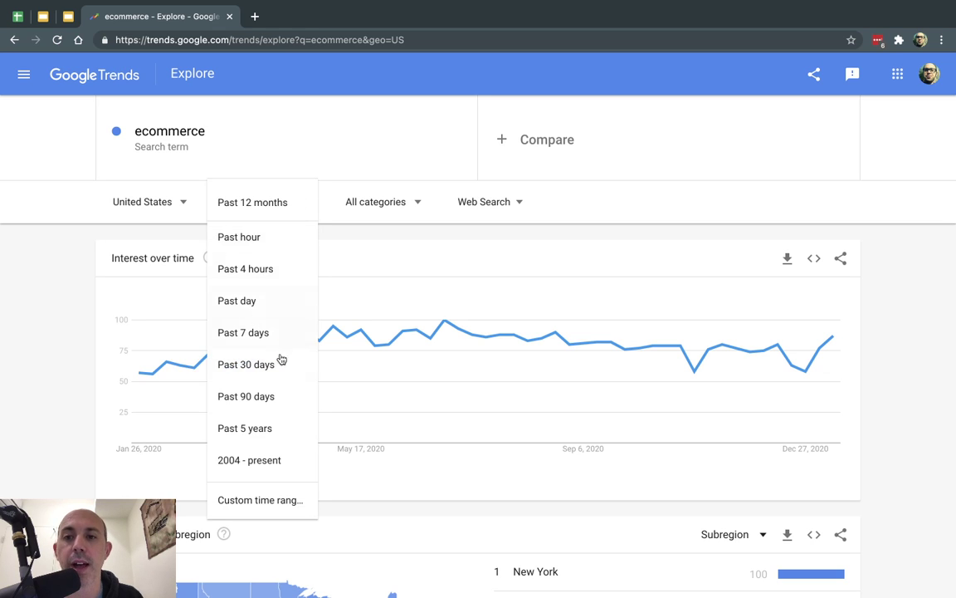
click(279, 502)
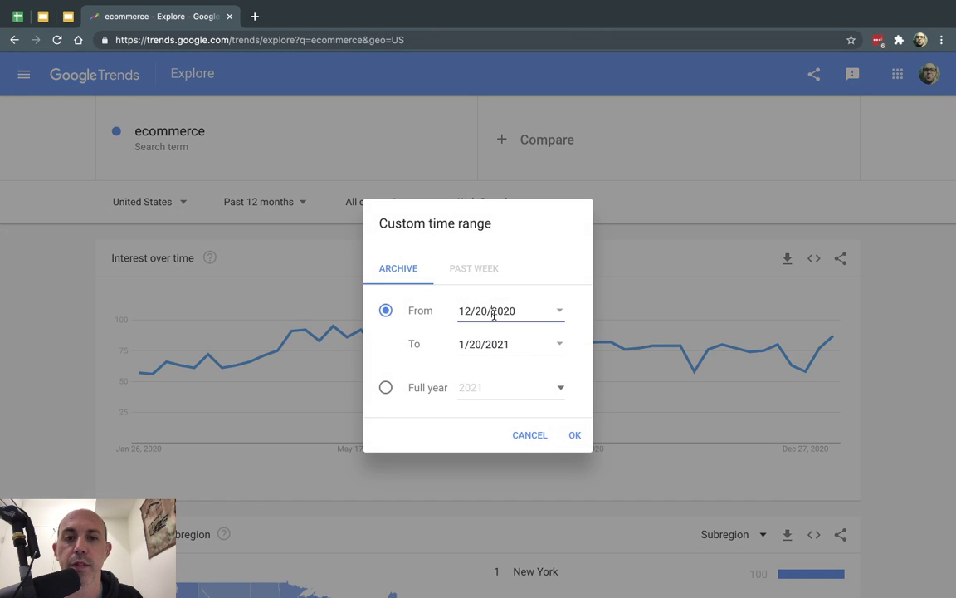
click(531, 311)
key(BackSpace)
key(BackSpace)
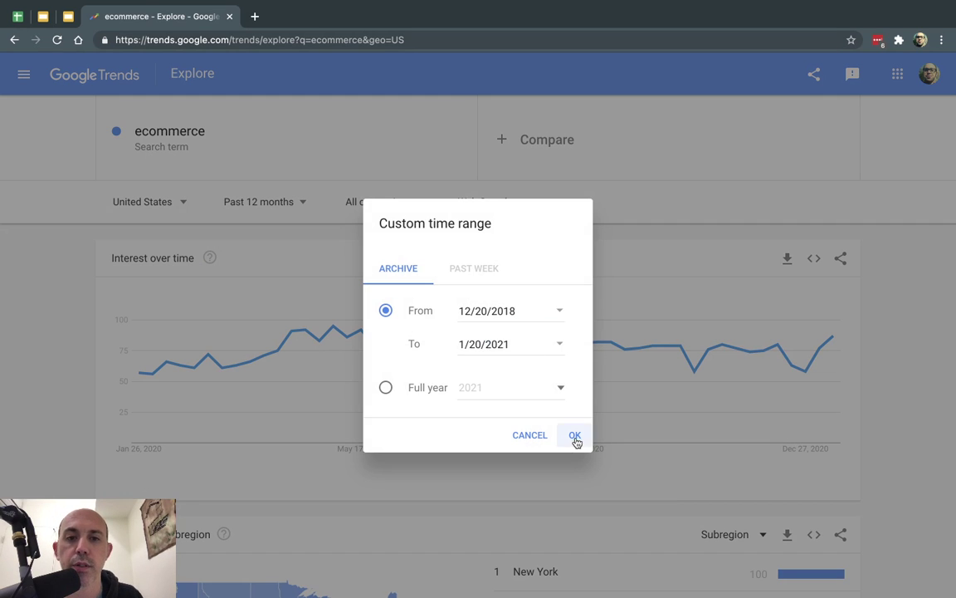
click(574, 435)
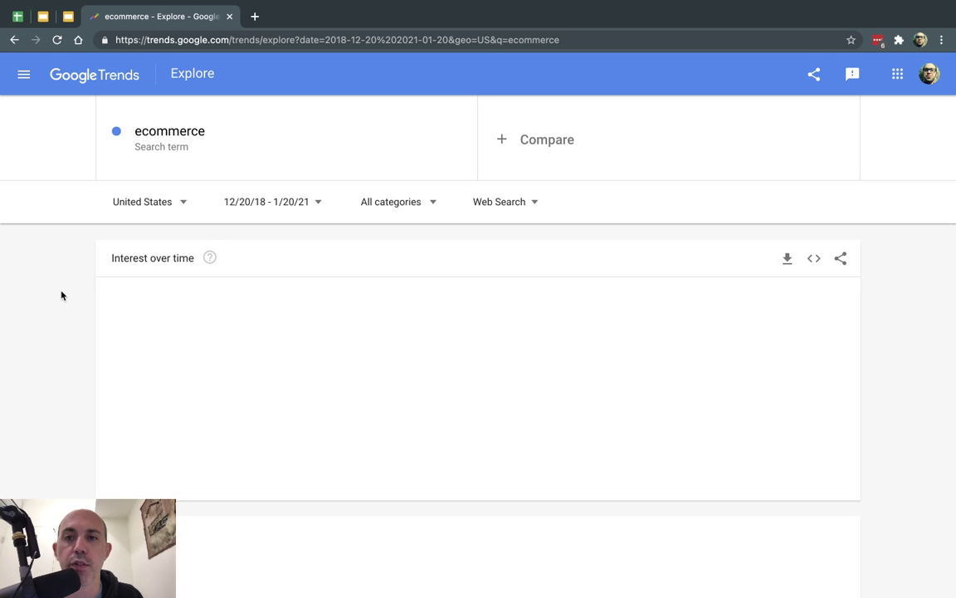
click(398, 199)
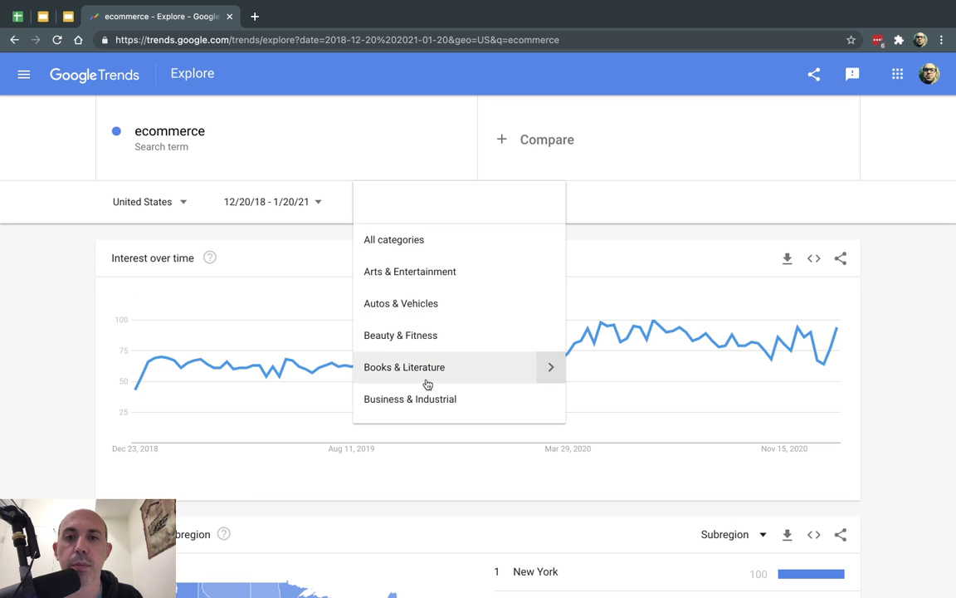
click(630, 199)
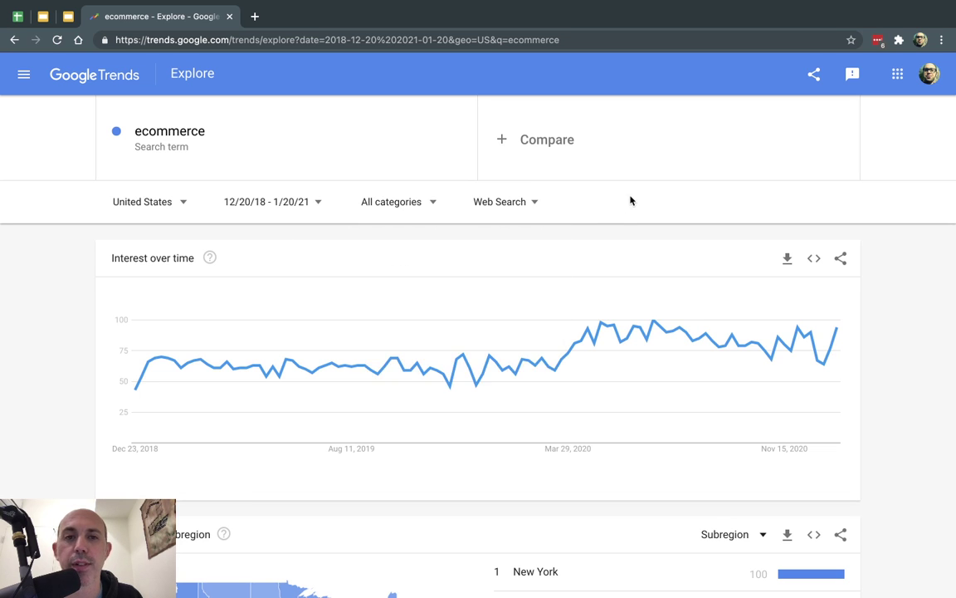
click(512, 200)
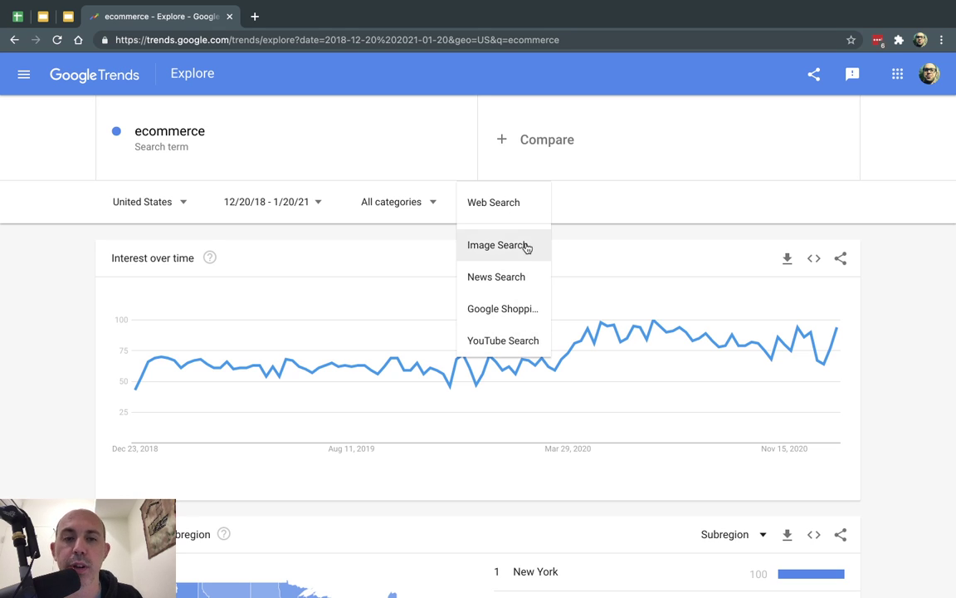
click(586, 204)
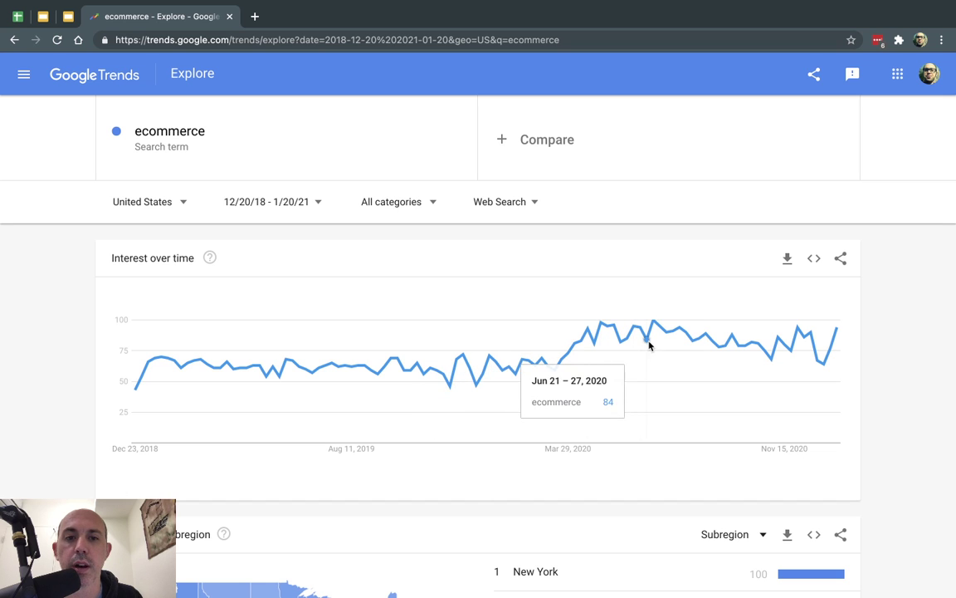
- Examine the ecommerce interest by subregion along with its rising related topics and related queries
scroll(877, 345, down, 3)
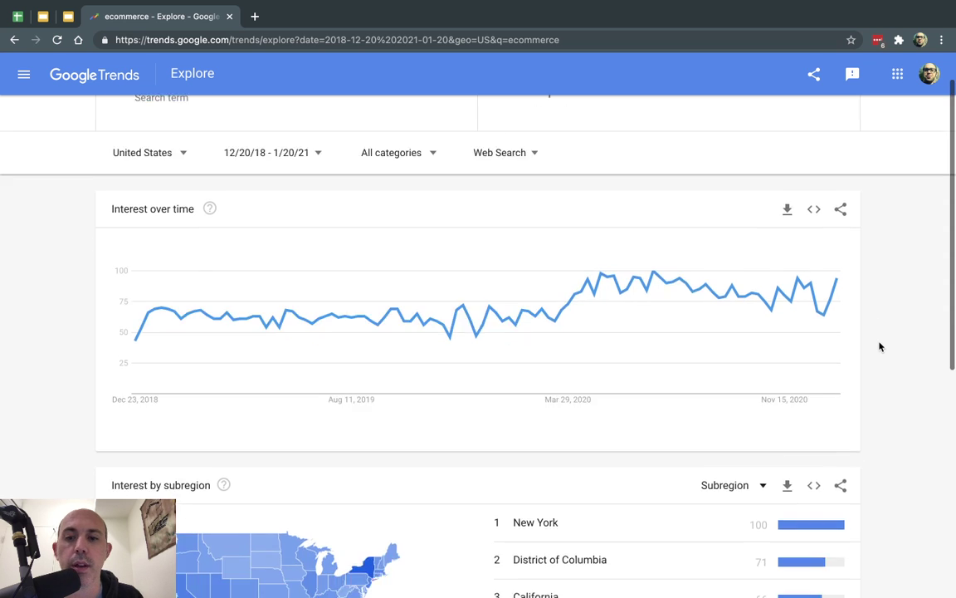
scroll(879, 346, down, 1)
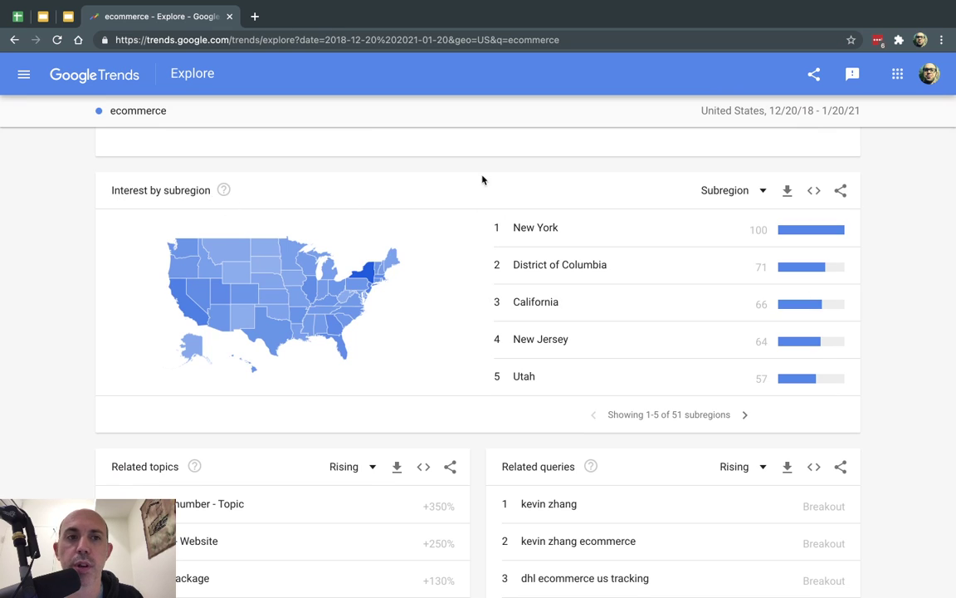
scroll(808, 255, down, 2)
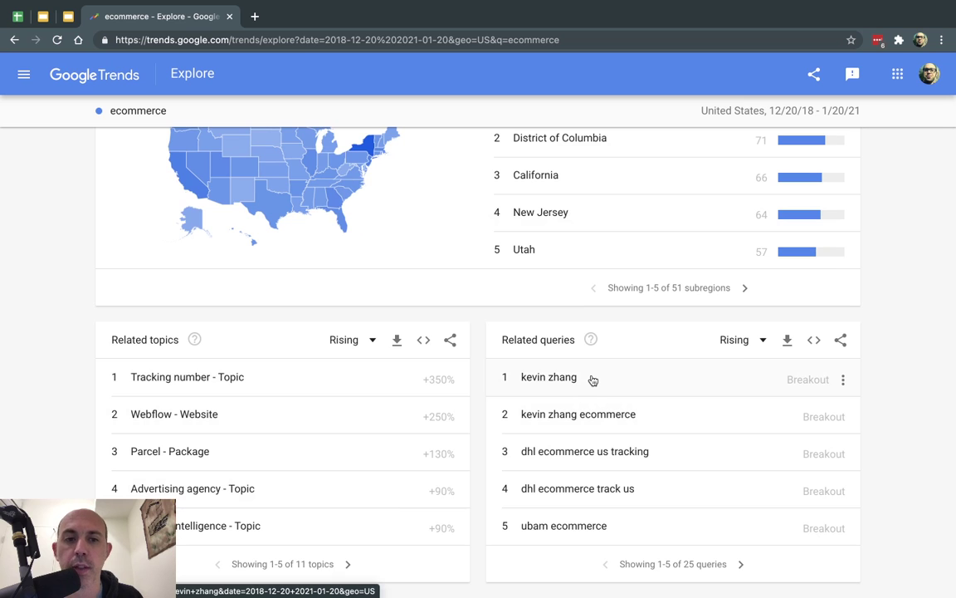
scroll(894, 369, up, 7)
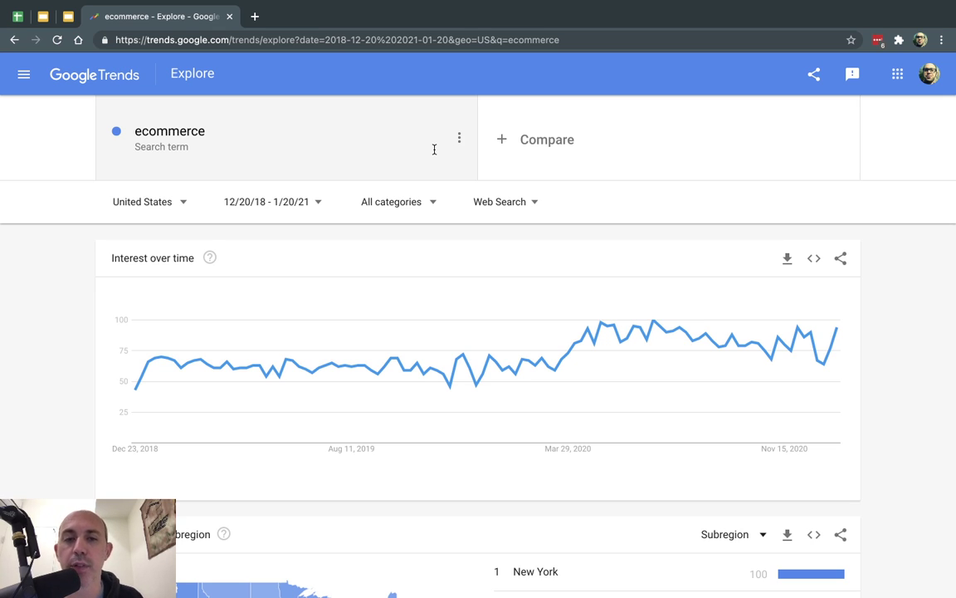
- Replace the ecommerce search term with "nike" and add "adidas" as a comparison search term
click(394, 138)
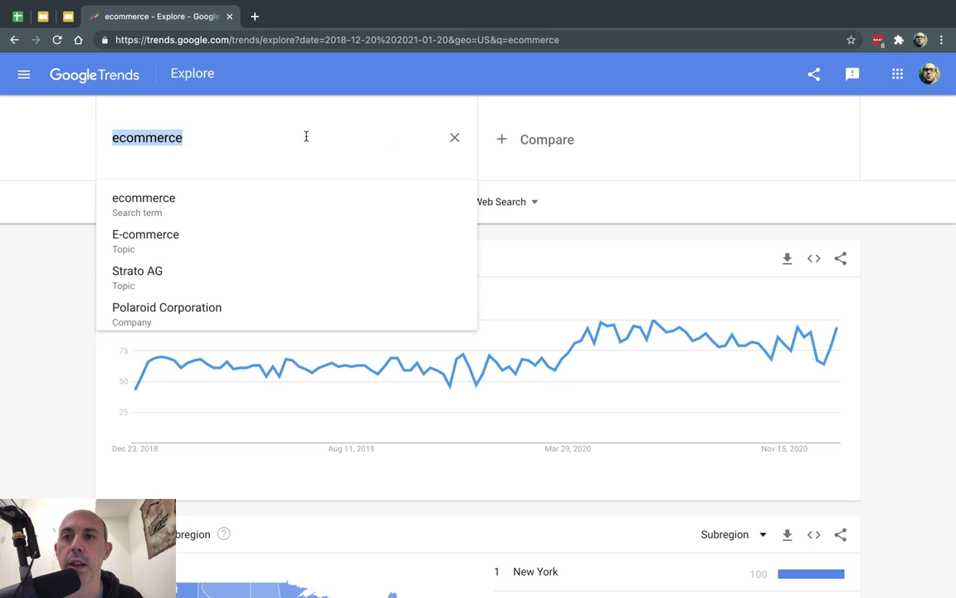
text(nike)
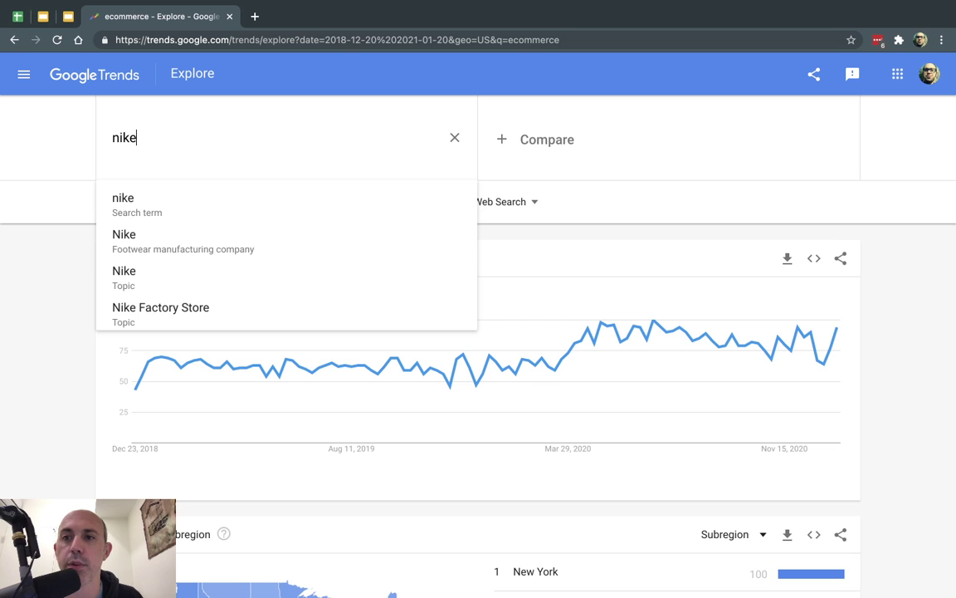
click(252, 199)
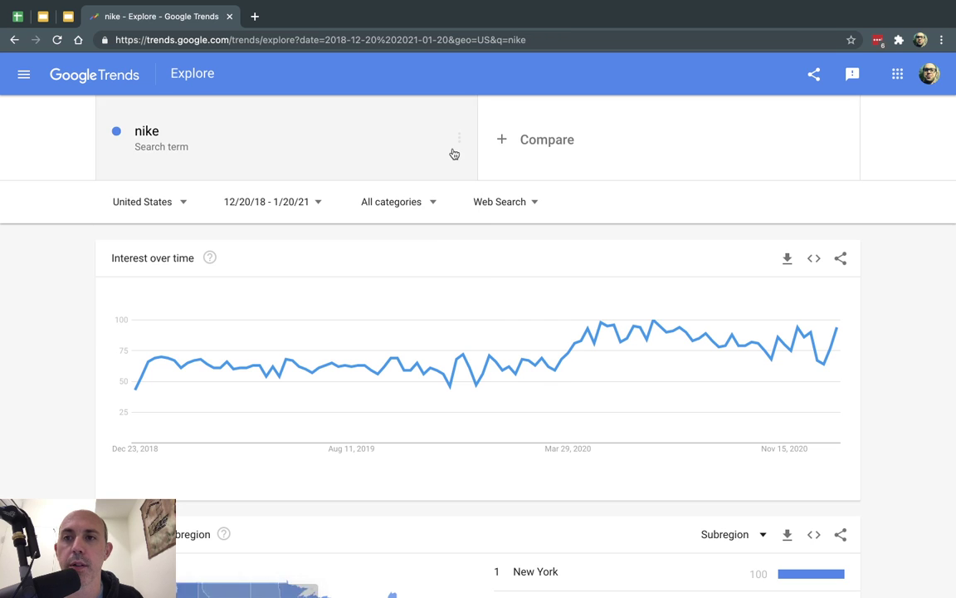
click(548, 141)
text(adidas)
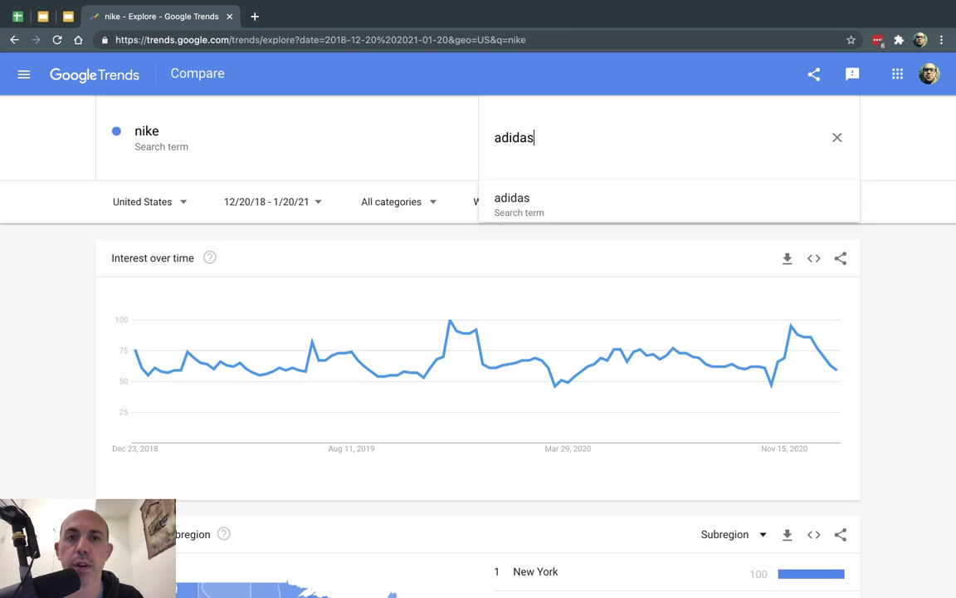
click(573, 199)
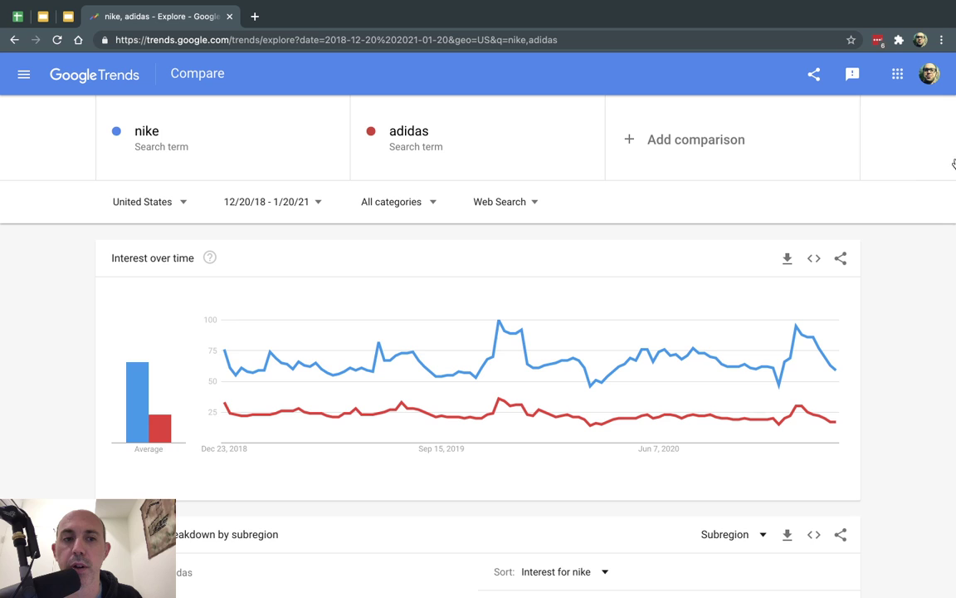
- Examine the nike and adidas interest over time and their compared breakdown by subregion
mouse_move(310, 422)
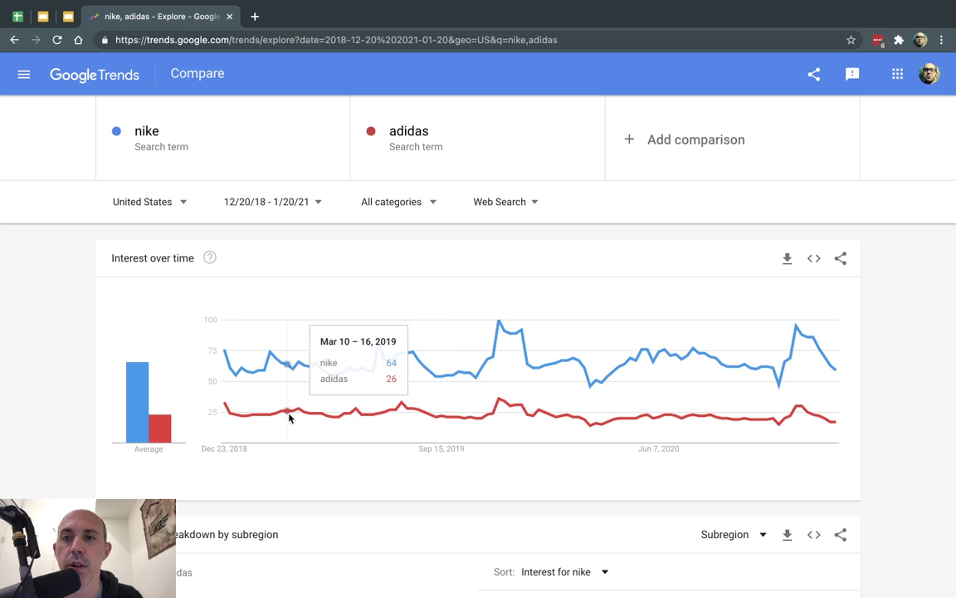
mouse_move(264, 411)
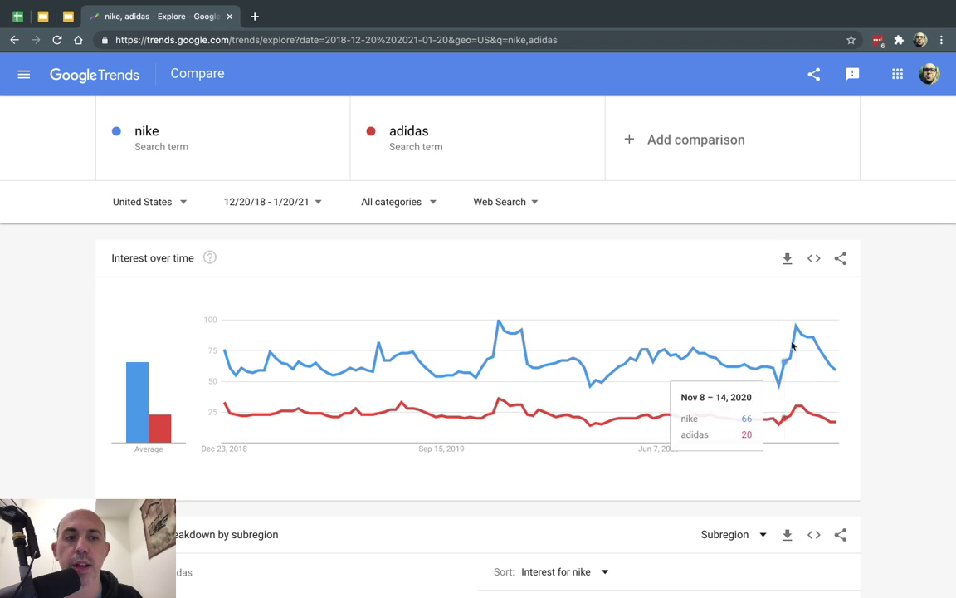
mouse_move(797, 334)
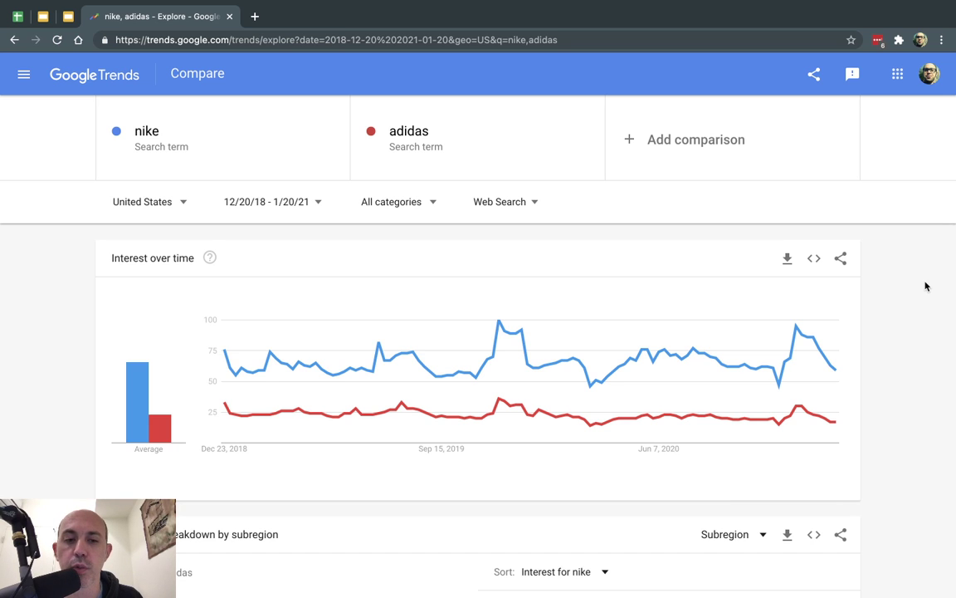
scroll(926, 287, down, 3)
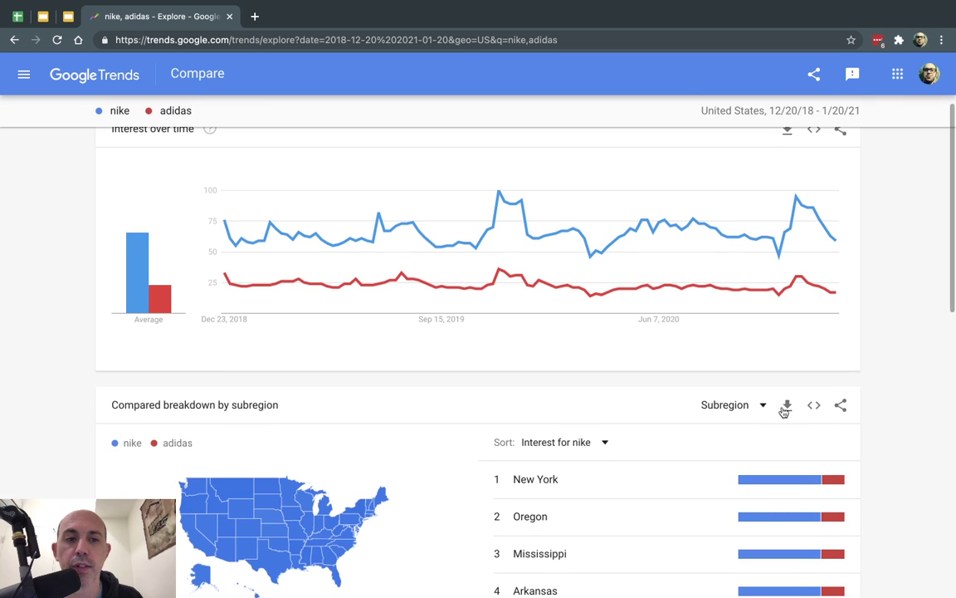
scroll(859, 400, down, 4)
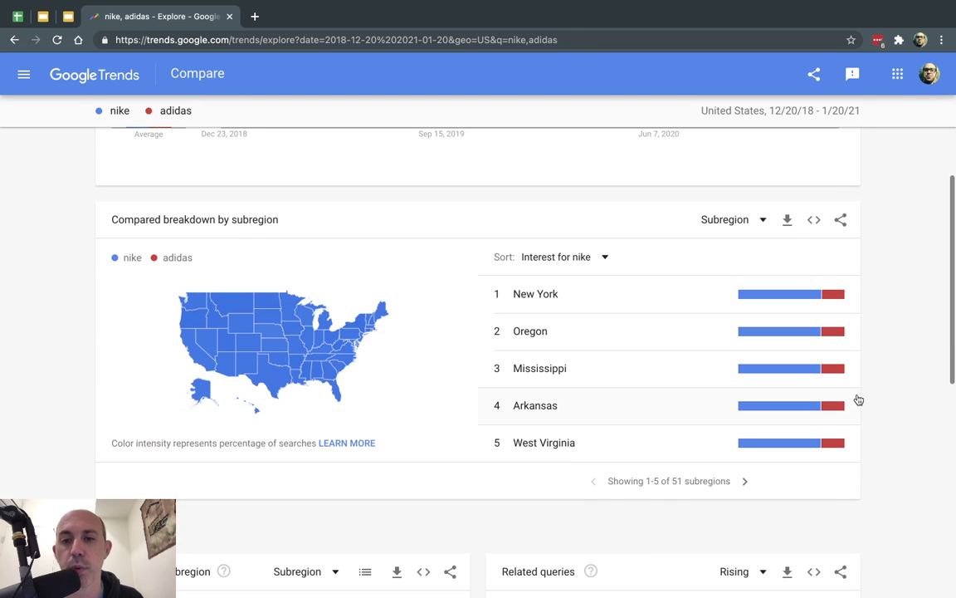
scroll(901, 384, up, 7)
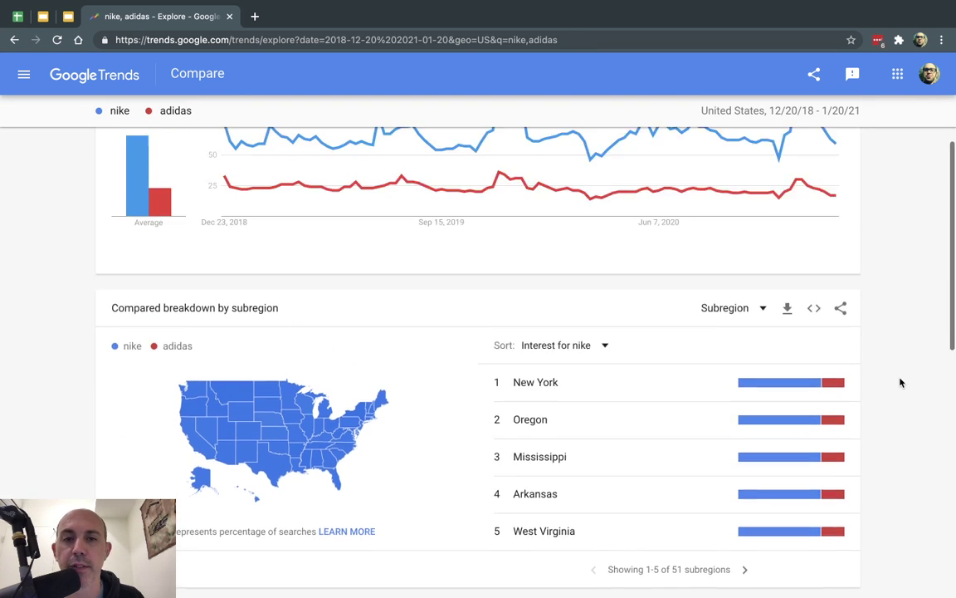